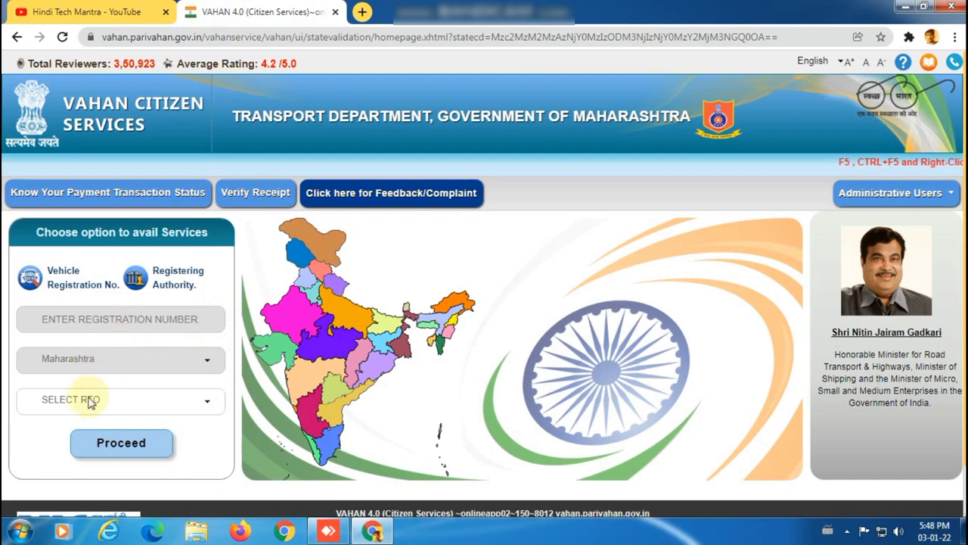
Search 'thane', select THANE (MH4) as the RTO and proceed to its online services.
left_click(73, 402)
type("thane")
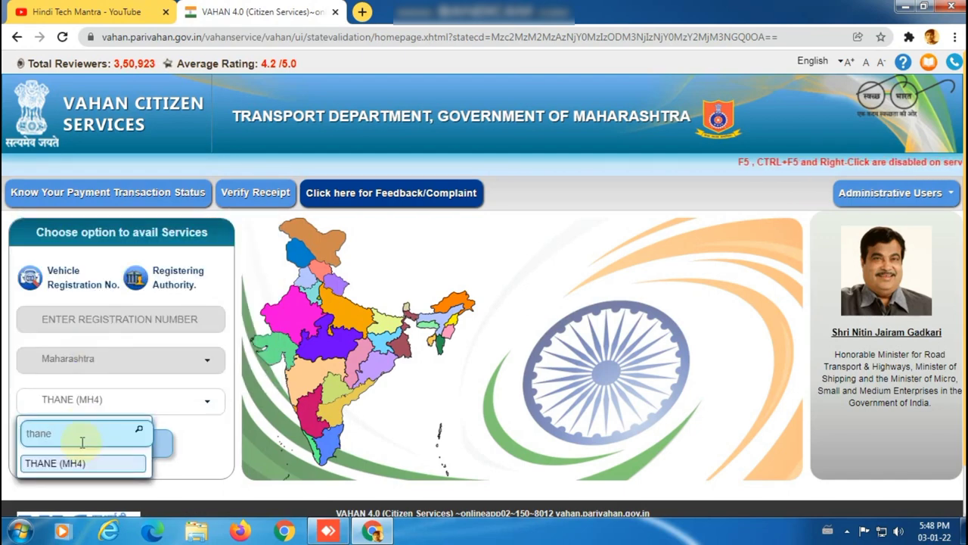
left_click(74, 462)
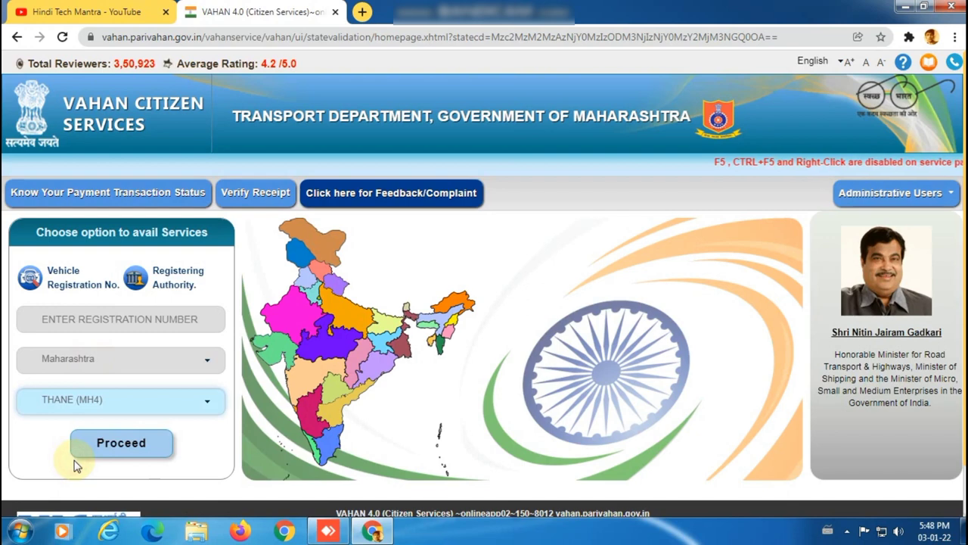
left_click(121, 445)
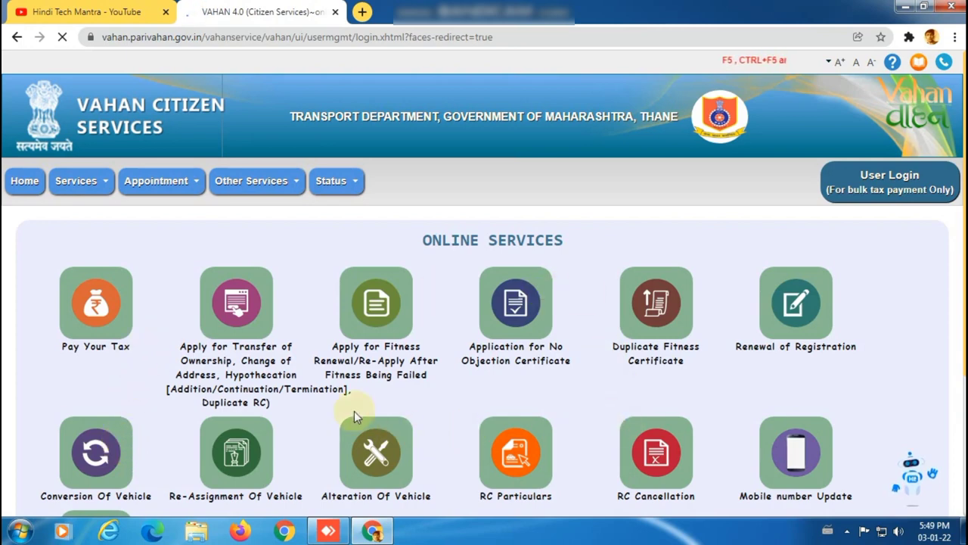
Start the Pay Your Tax service and verify the vehicle's registration number.
left_click(96, 321)
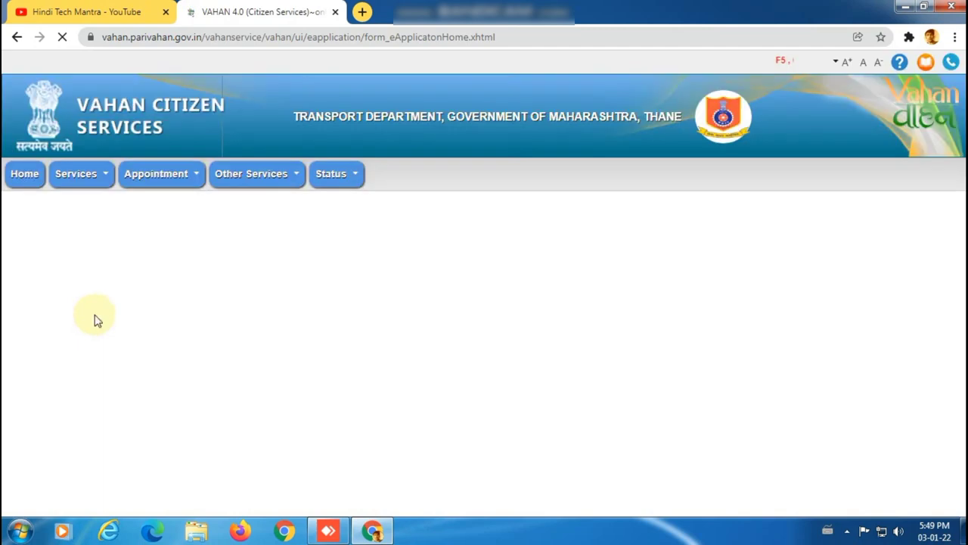
left_click(413, 289)
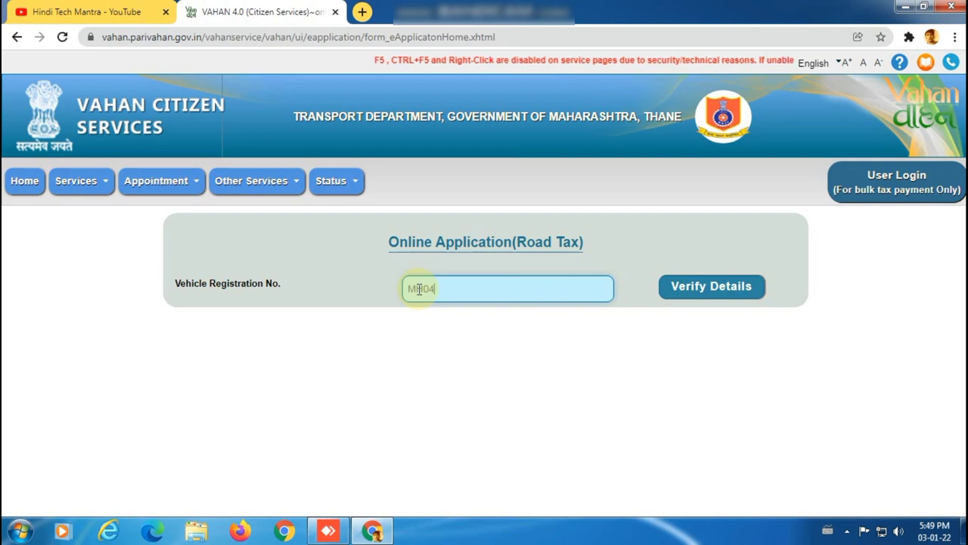
type("JU")
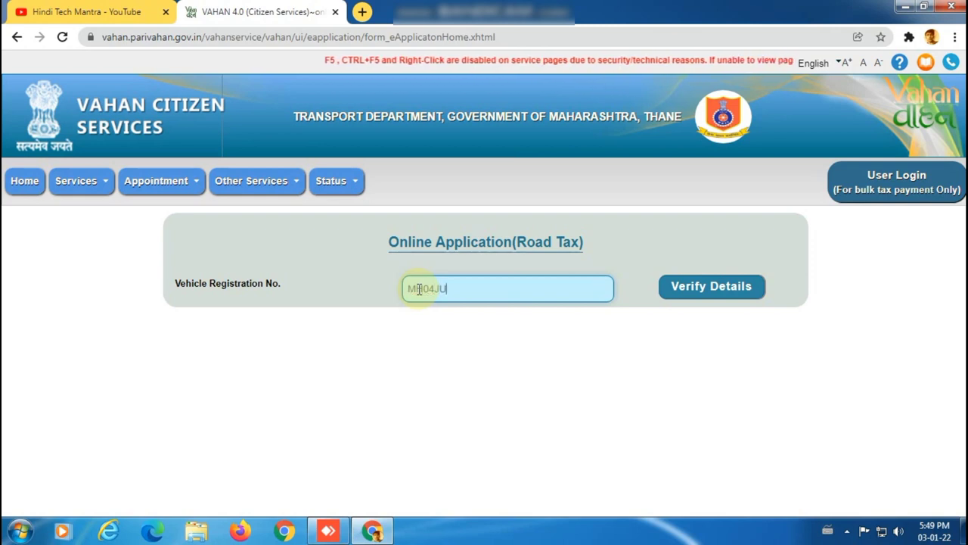
type("2504")
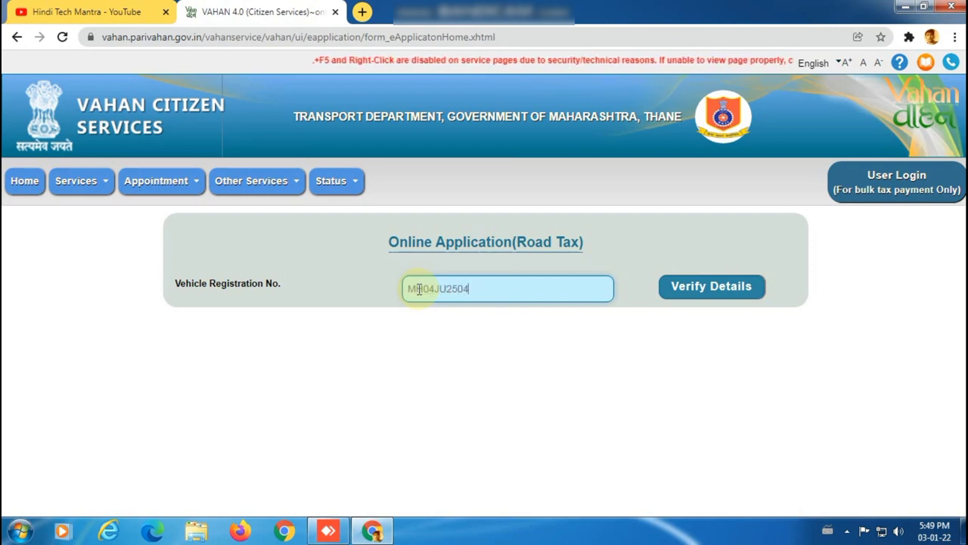
left_click(734, 285)
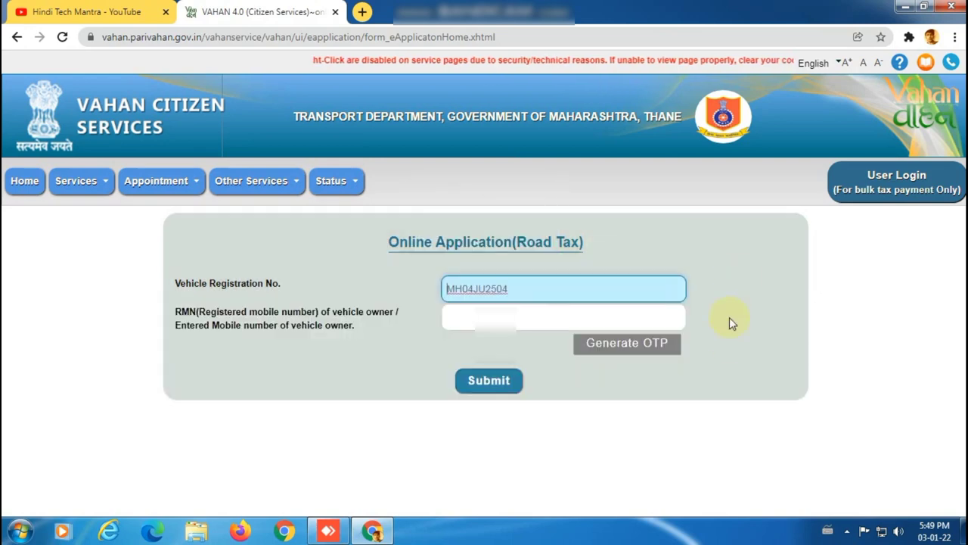
Enter the owner's registered mobile number and request a one-time code.
left_click(566, 313)
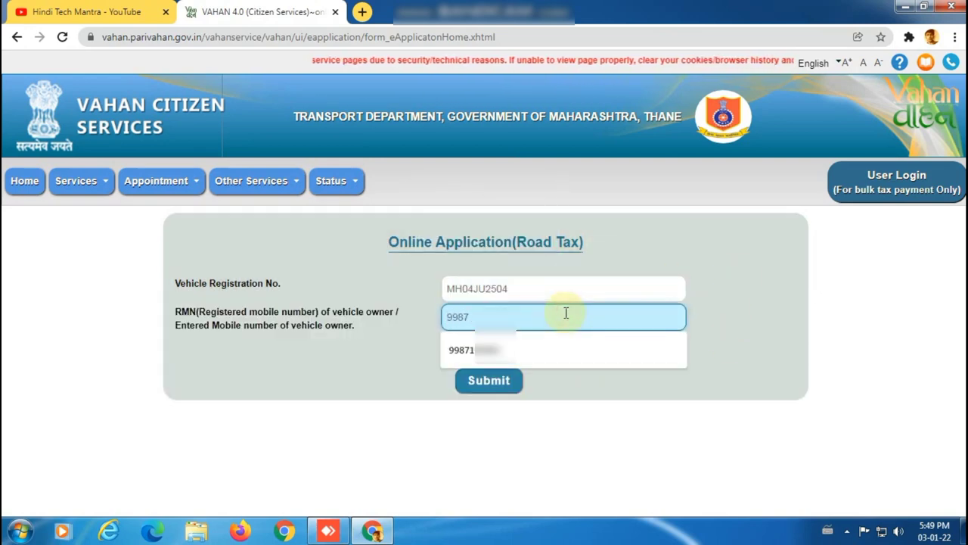
key("Return")
left_click(606, 350)
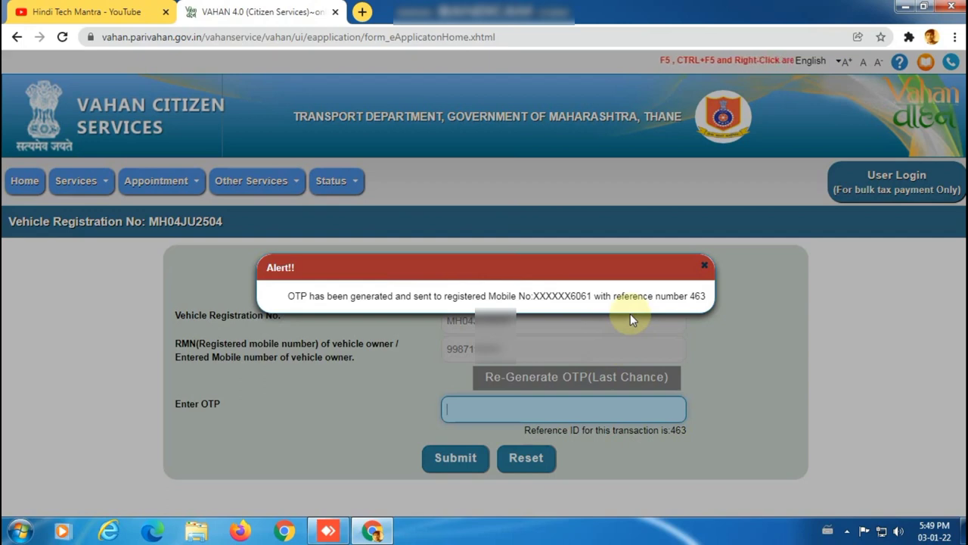
Enter the received one-time code and submit the application.
left_click(703, 266)
left_click(532, 404)
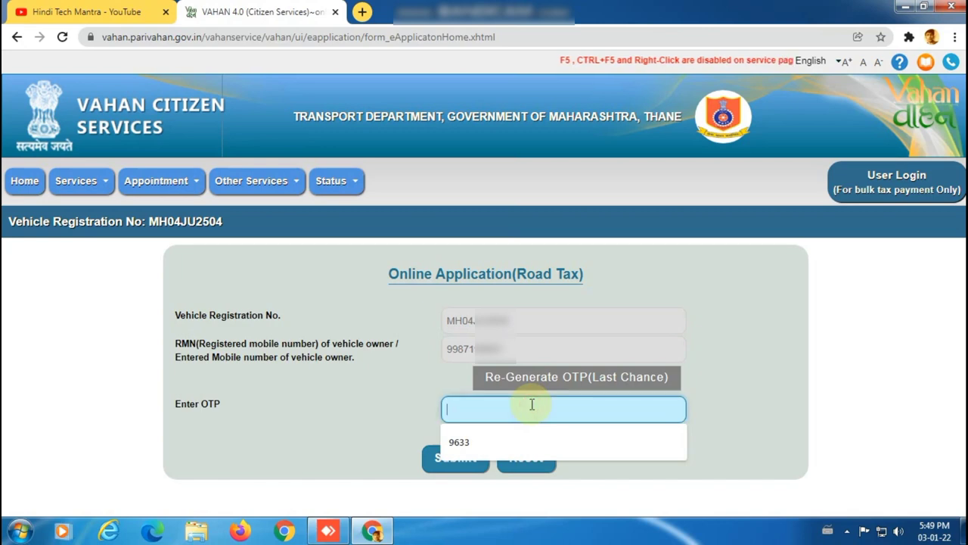
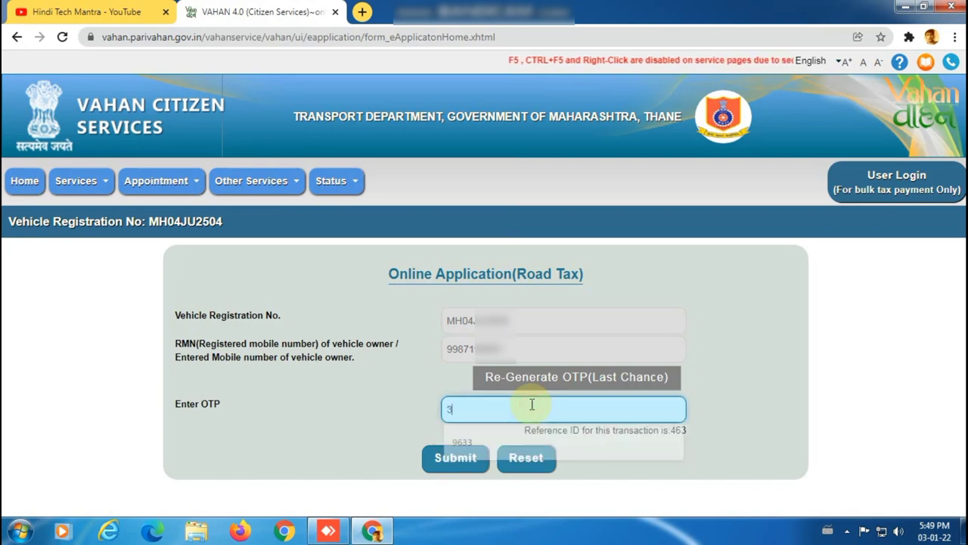
left_click(462, 462)
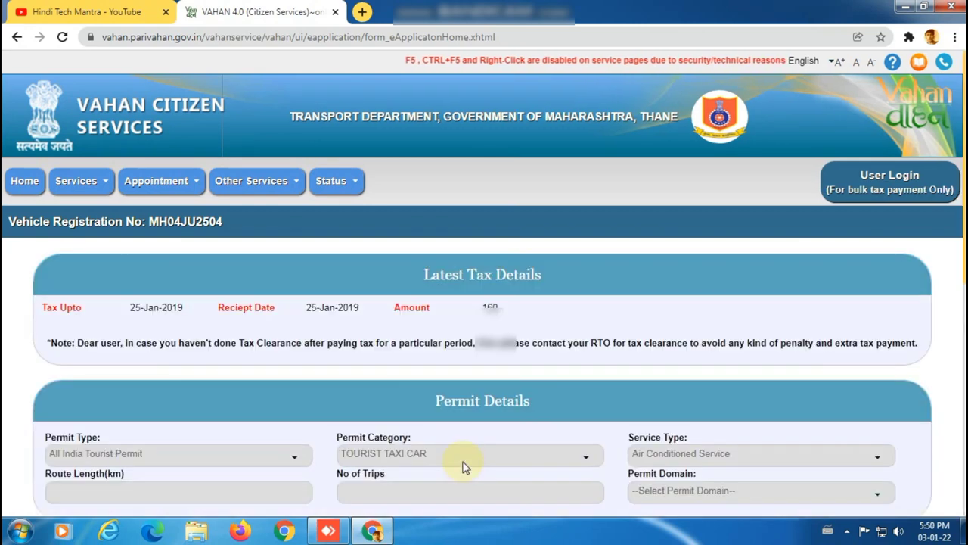
Set Tax Mode to YEARLY: 24000.0 tax plus 6240.0 penalty, totalling 30240.0.
scroll(535, 321, "down", 5)
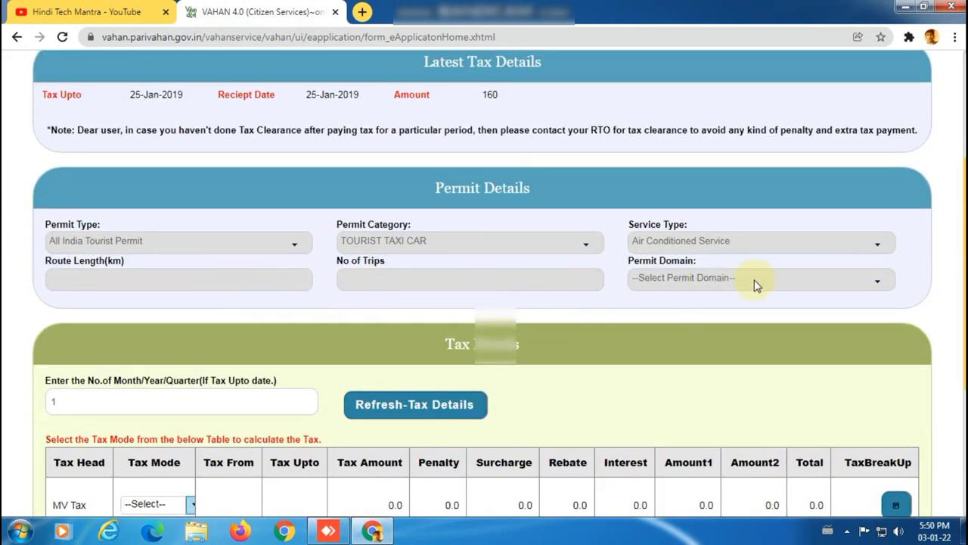
scroll(763, 285, "down", 2)
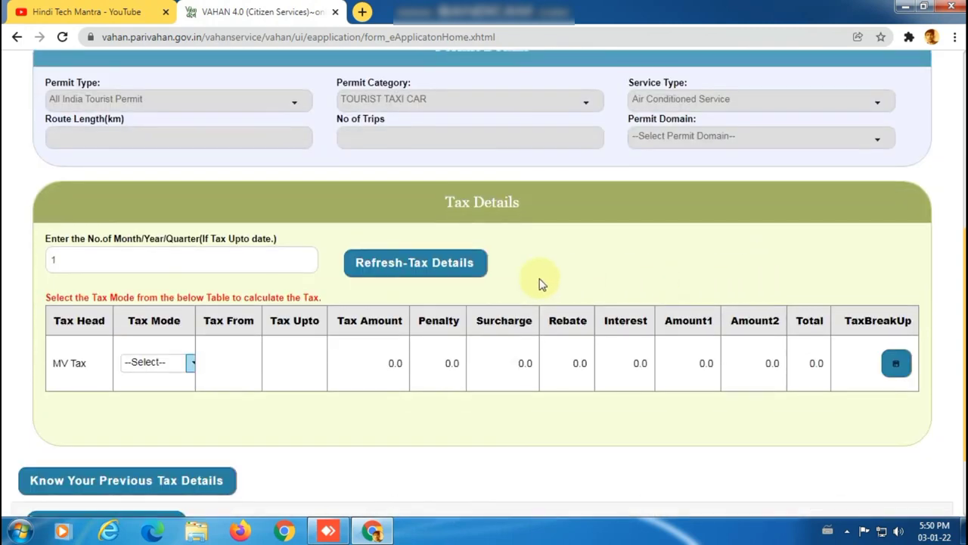
left_click(191, 365)
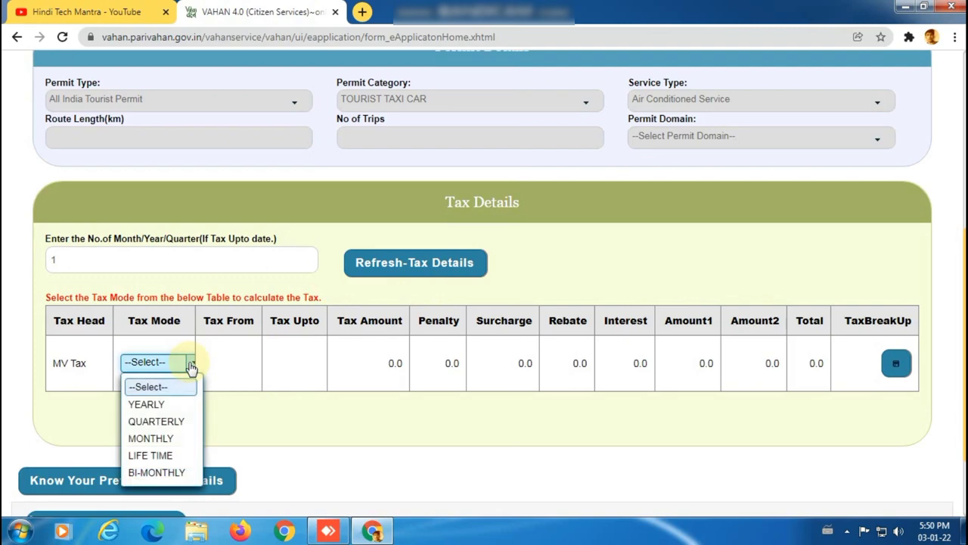
left_click(166, 406)
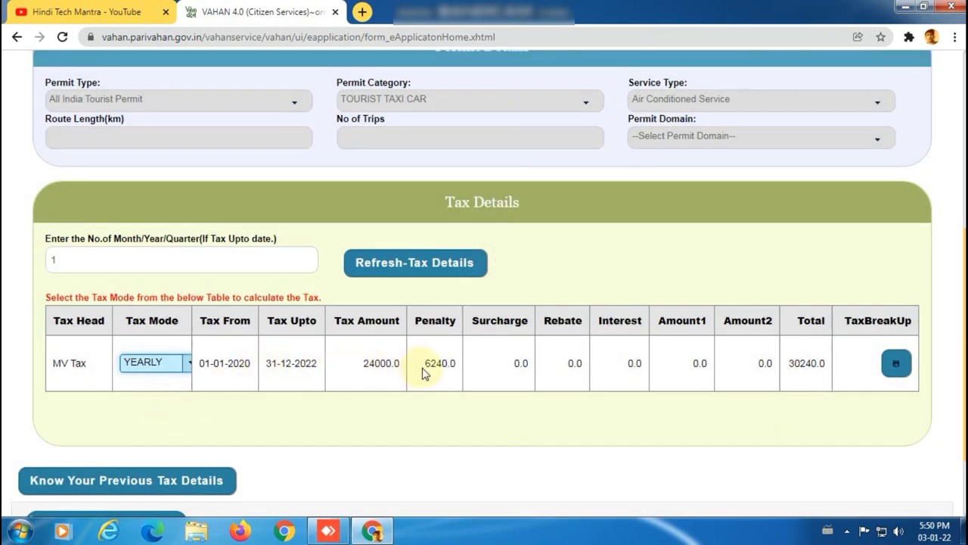
left_click_drag(370, 363, 411, 370)
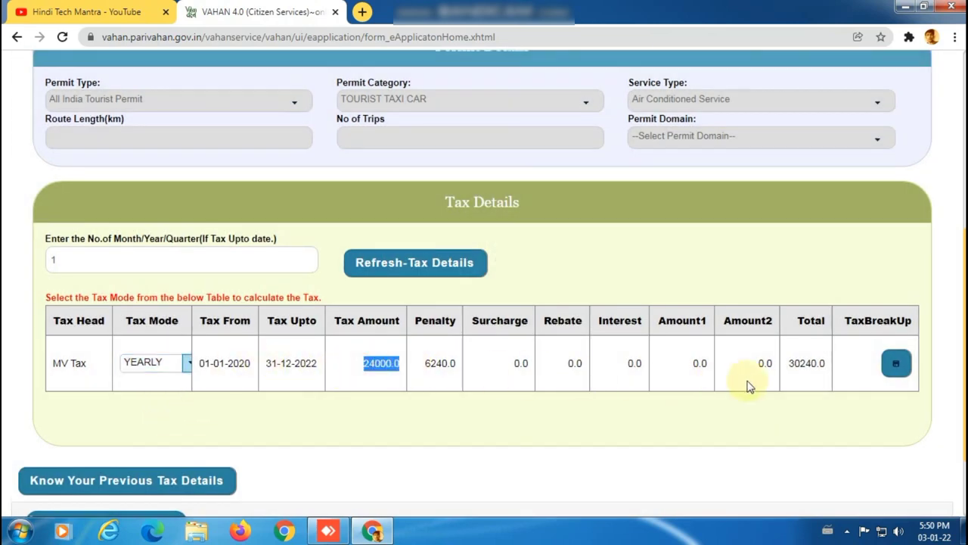
left_click(813, 379)
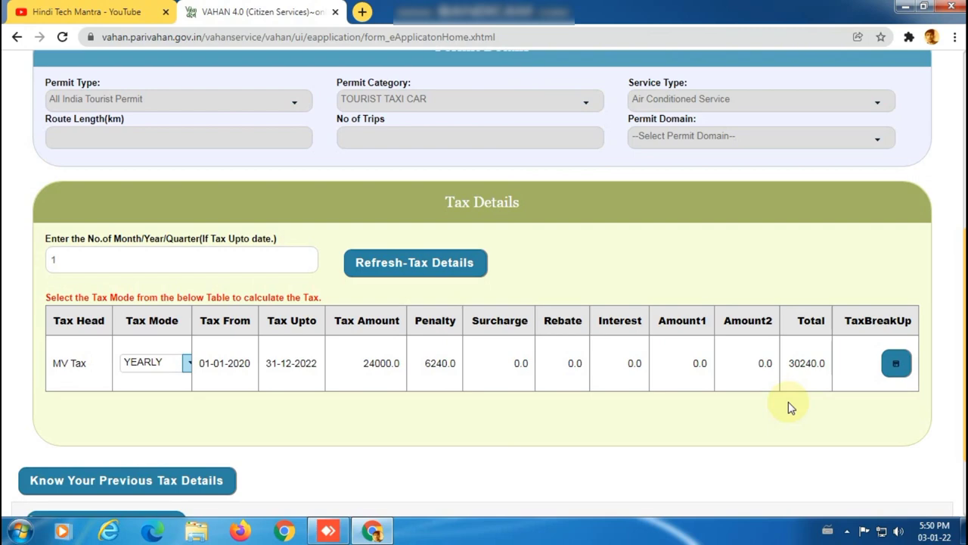
scroll(789, 408, "down", 2)
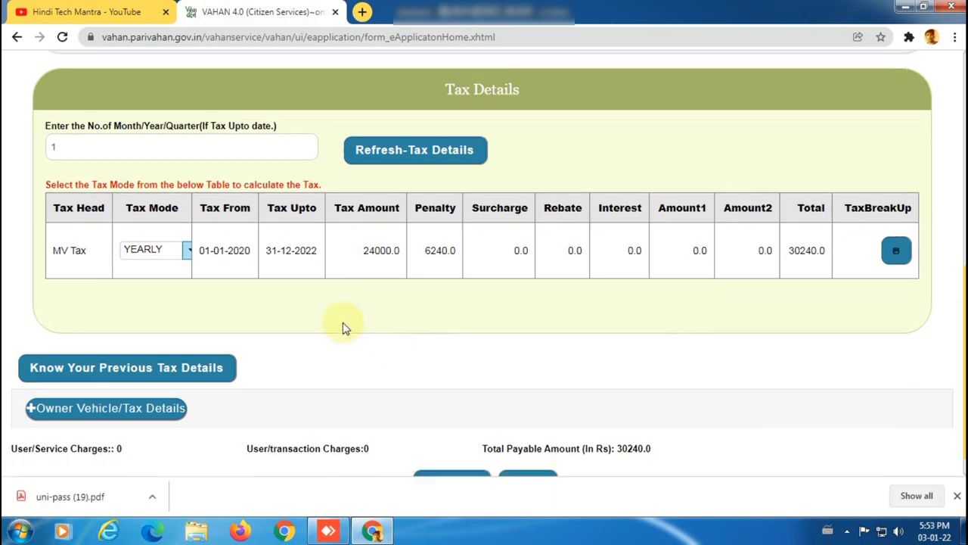
Expand Owner Vehicle/Tax Details to review the Maruti Wagon R Green LXI motor cab information.
scroll(341, 325, "down", 1)
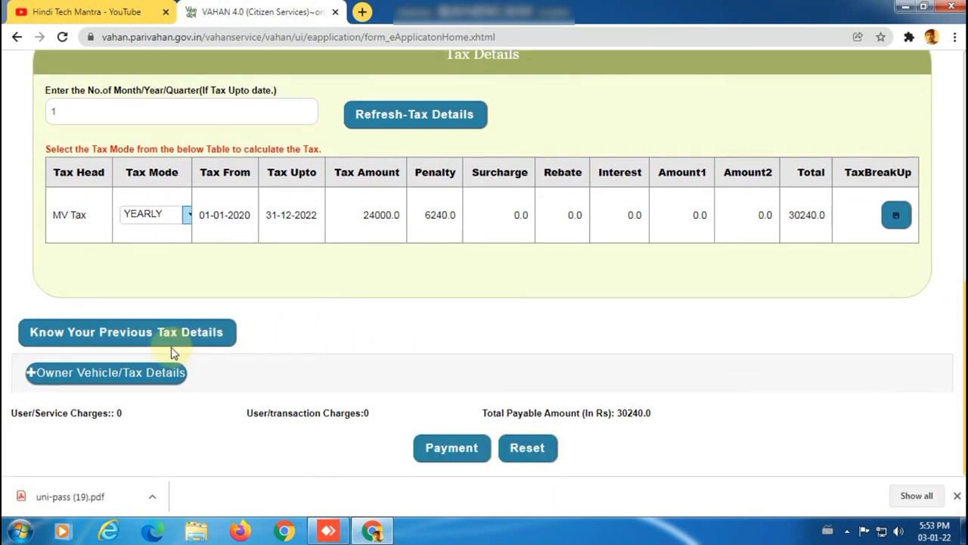
left_click(129, 374)
scroll(411, 324, "down", 4)
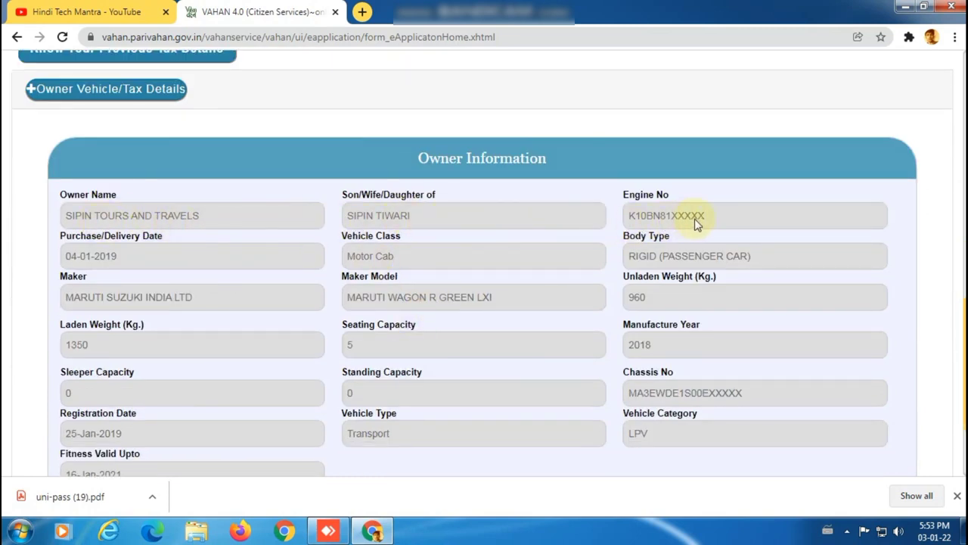
scroll(408, 303, "down", 1)
scroll(408, 302, "down", 3)
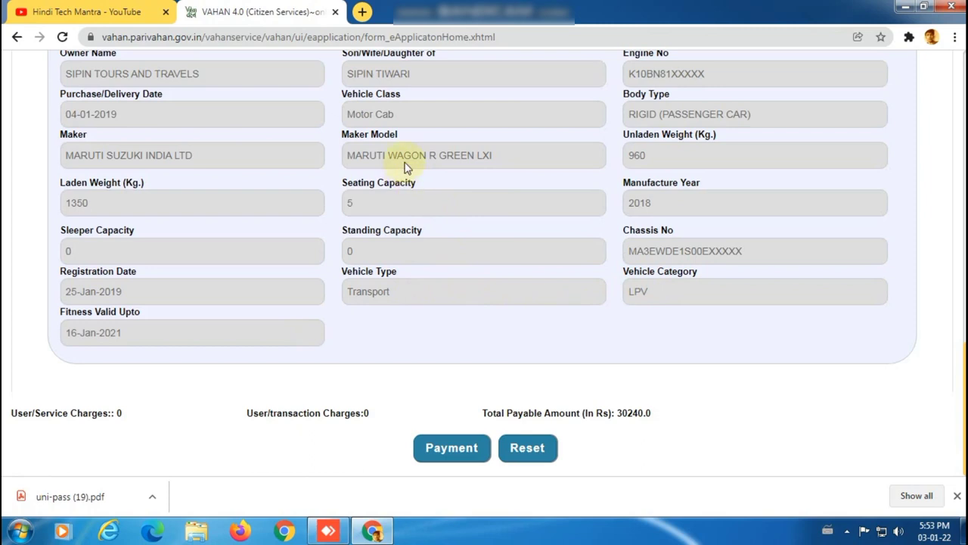
Confirm the Rs.30240 MV Tax details to reach the e-VAHAN Payment Gateway.
left_click(457, 452)
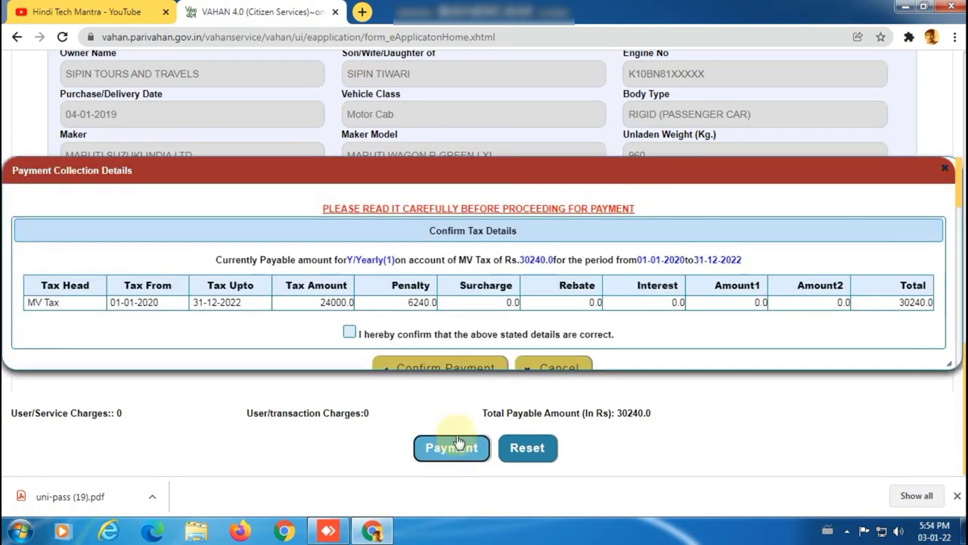
left_click(349, 331)
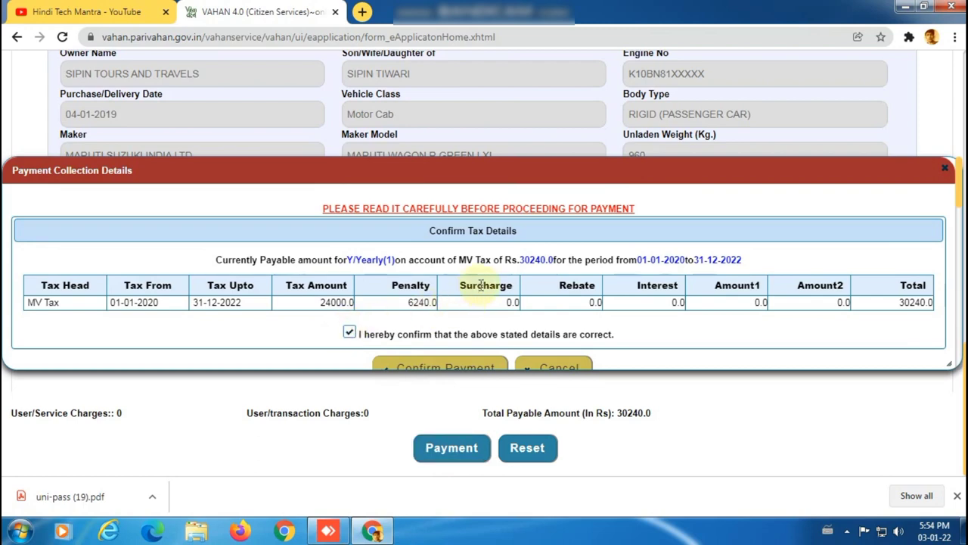
scroll(475, 283, "down", 2)
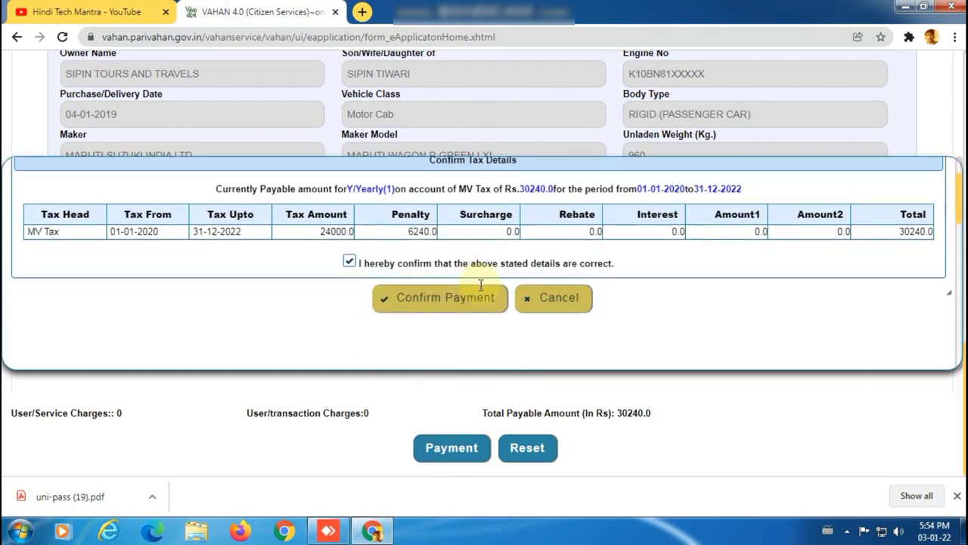
left_click(441, 303)
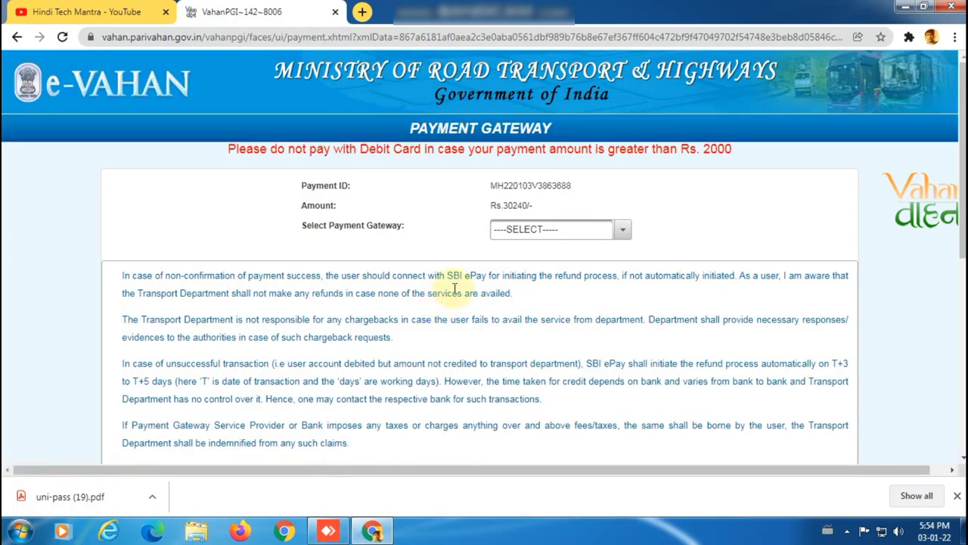
Select SBIePay (Multi Banking) as the gateway, accept the disclaimer and continue.
left_click(624, 230)
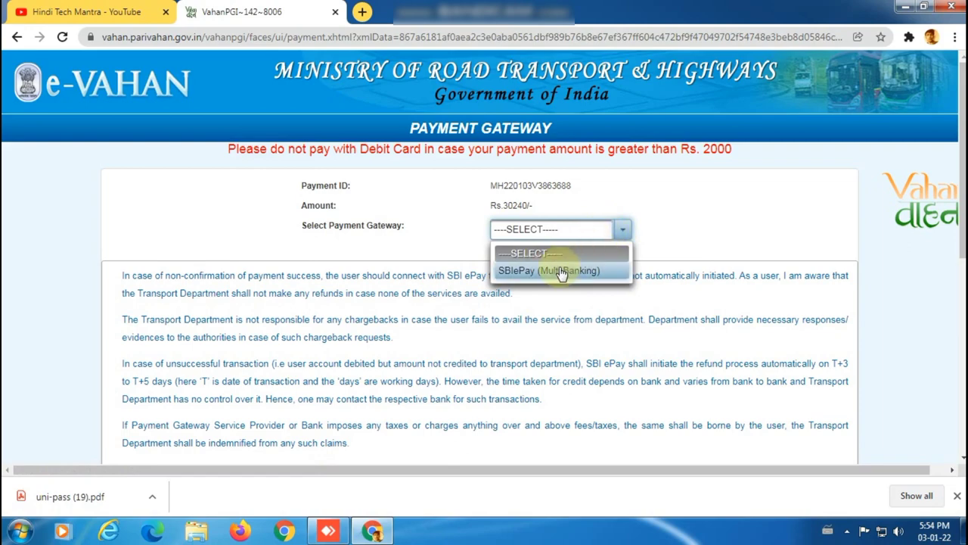
left_click(558, 270)
scroll(560, 273, "down", 5)
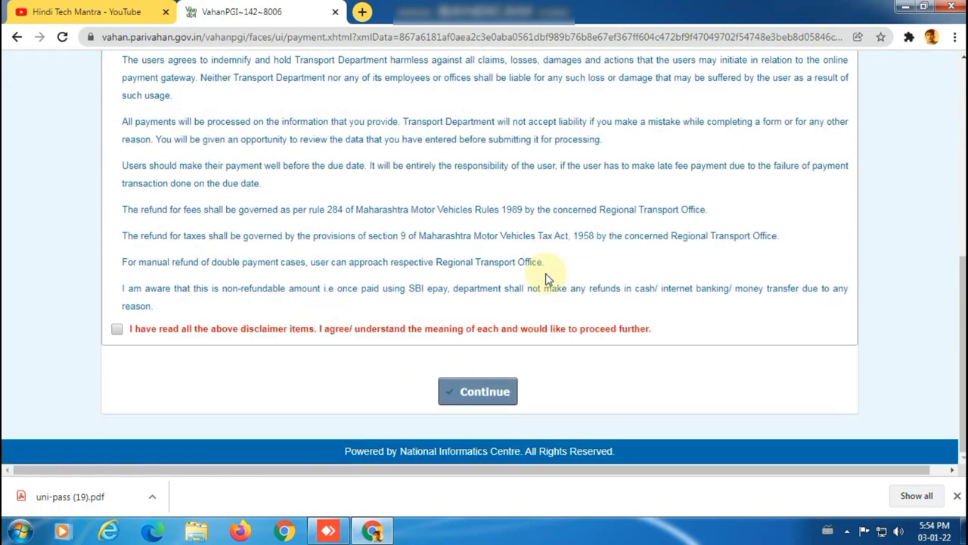
left_click(117, 330)
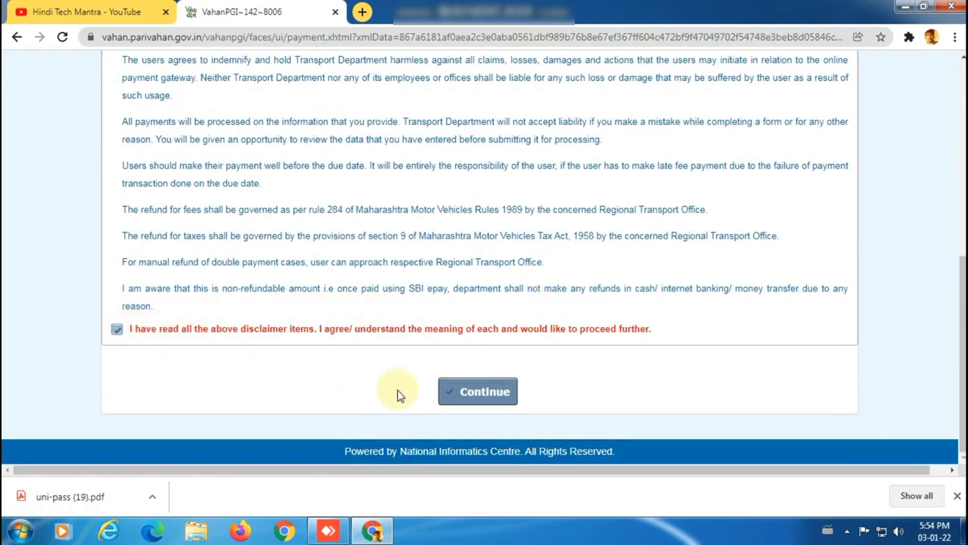
left_click(478, 392)
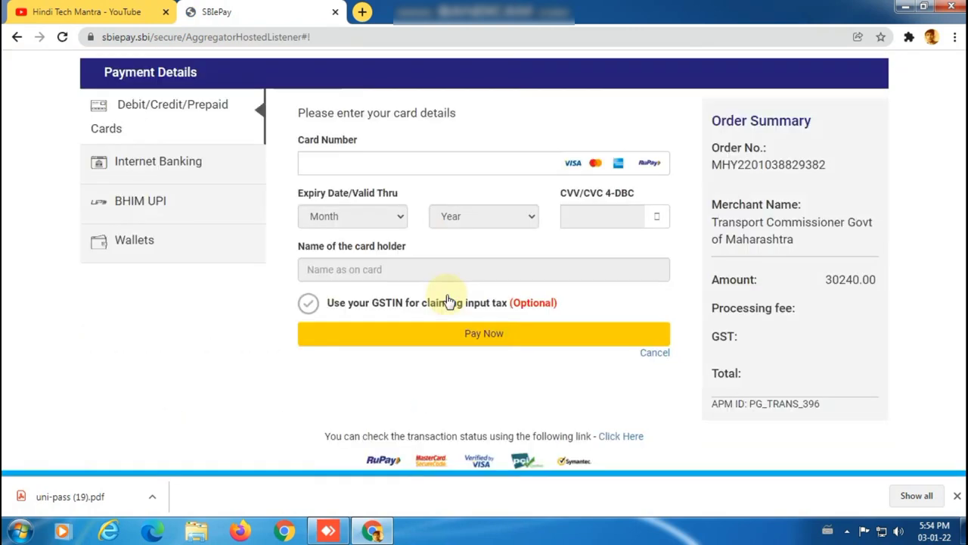
Enter a VISA card number, which SBIePay rejects for this transaction amount.
left_click(391, 158)
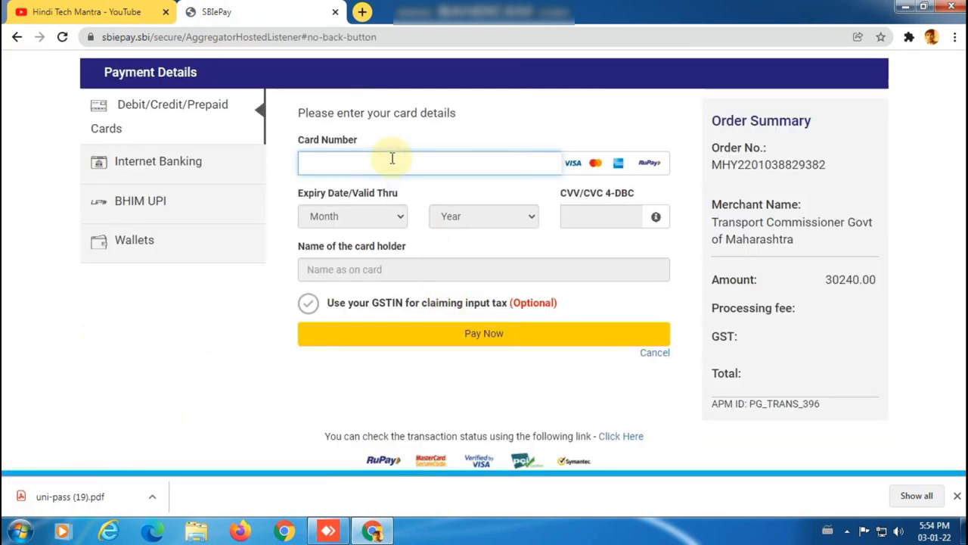
type("4")
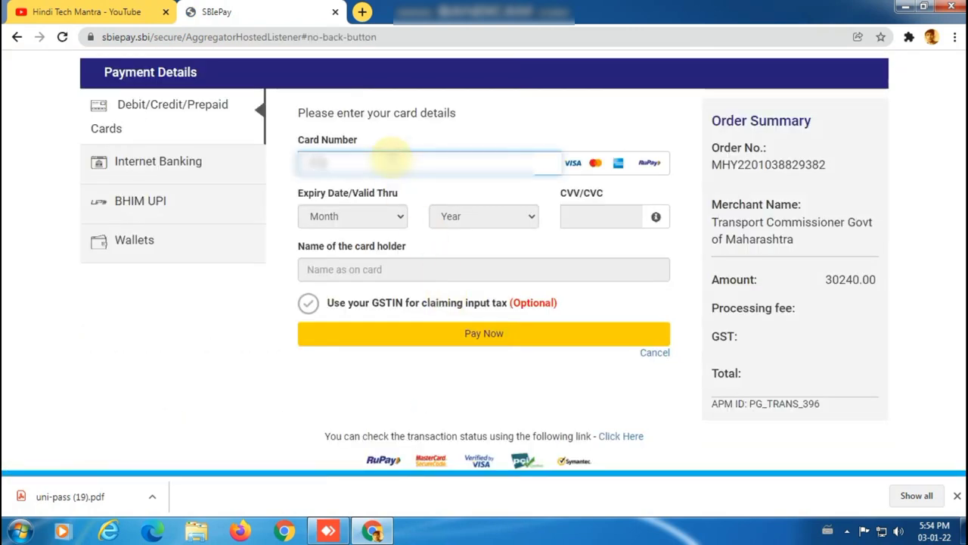
type("1234567")
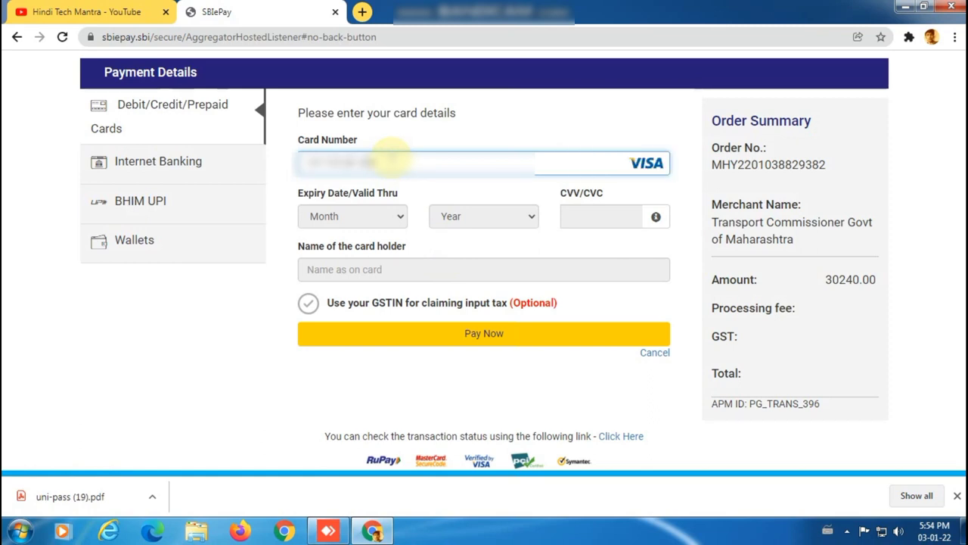
type("89")
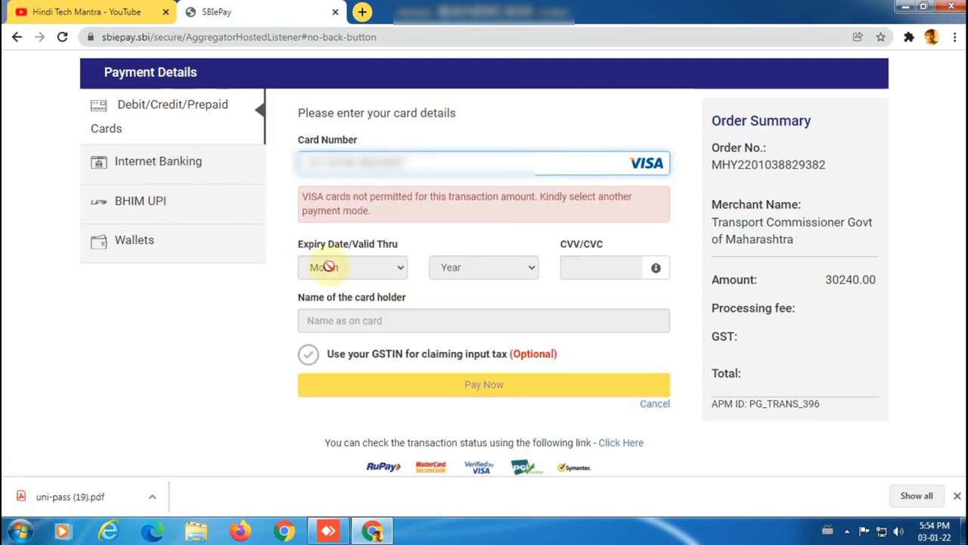
scroll(334, 268, "up", 3)
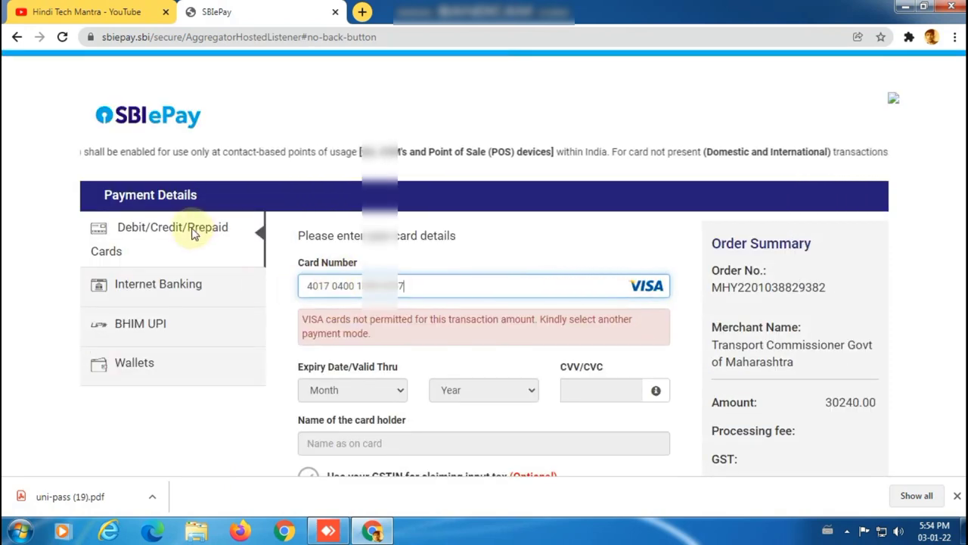
Pay the 30240.00 order via BHIM UPI by entering the payer's UPI ID and submitting.
left_click(141, 324)
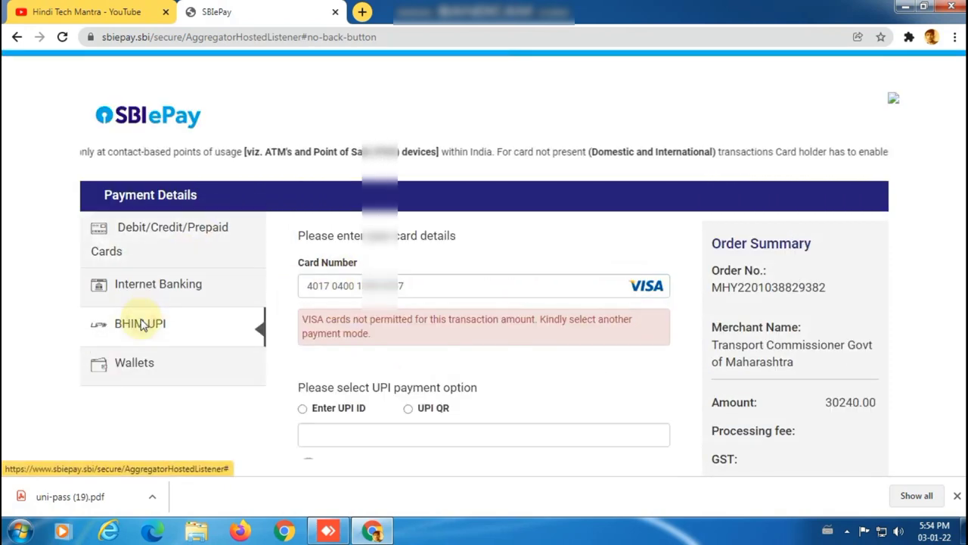
left_click(302, 267)
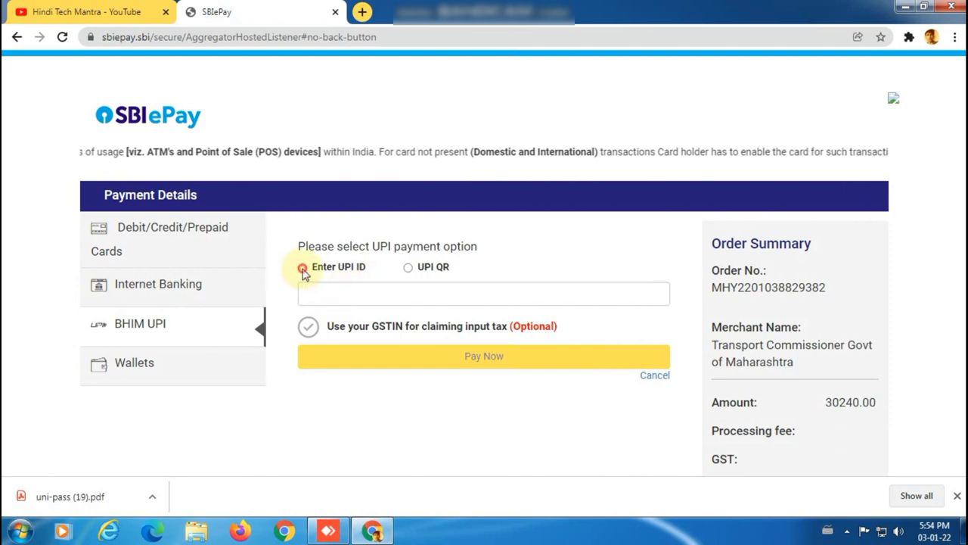
left_click(356, 299)
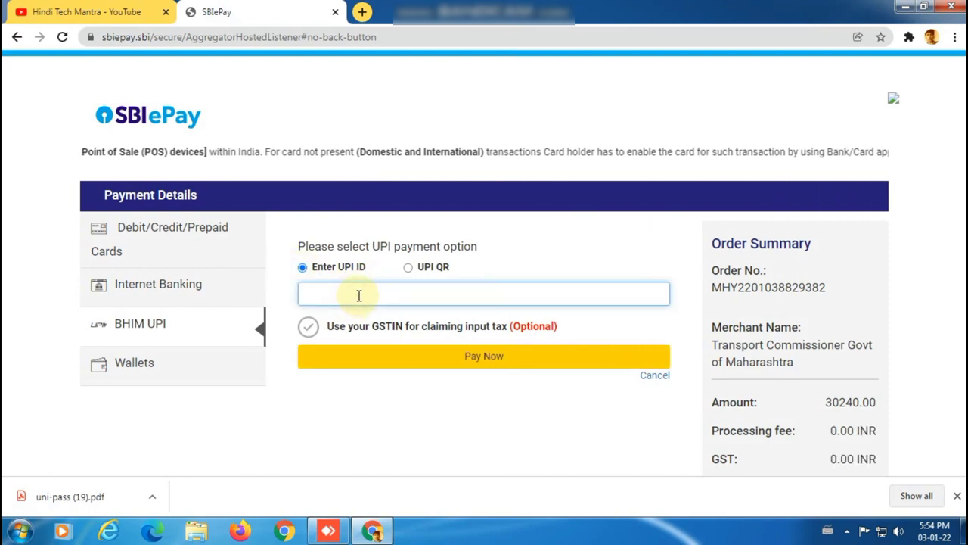
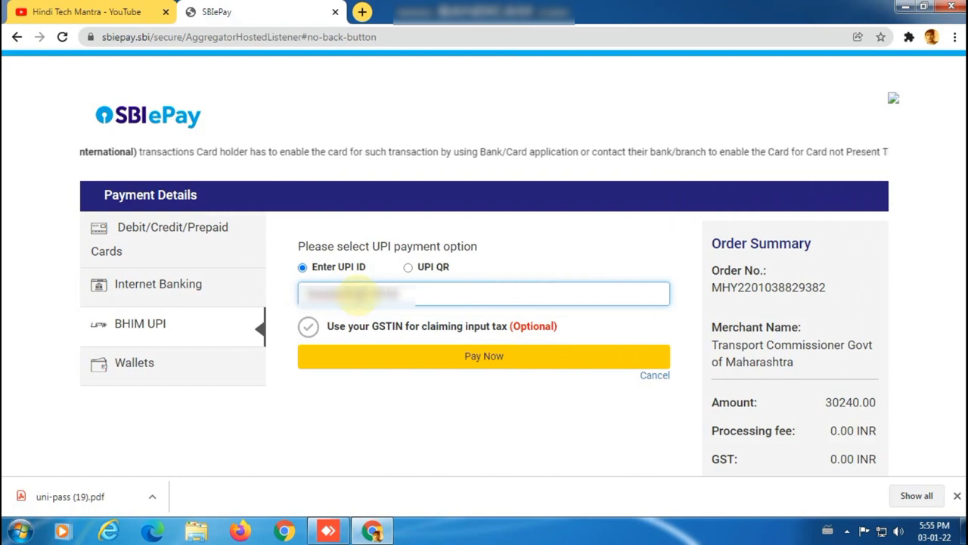
left_click(466, 365)
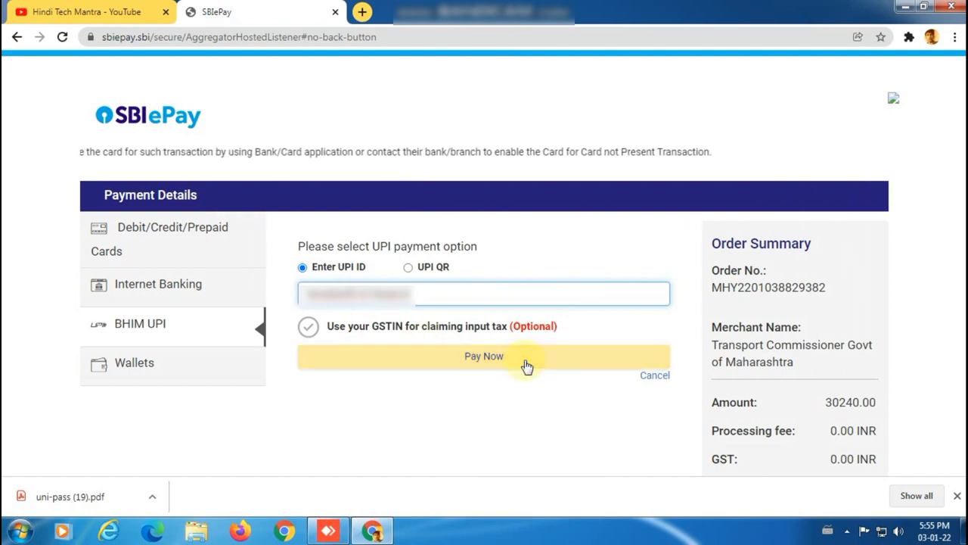
left_click(471, 361)
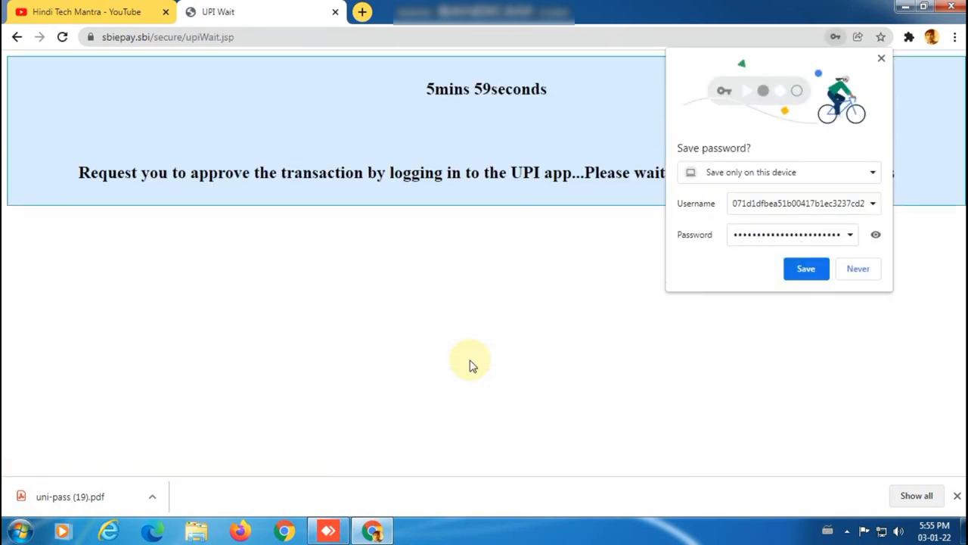
Decline Chrome's offer to save the password while the UPI payment completes.
left_click(859, 269)
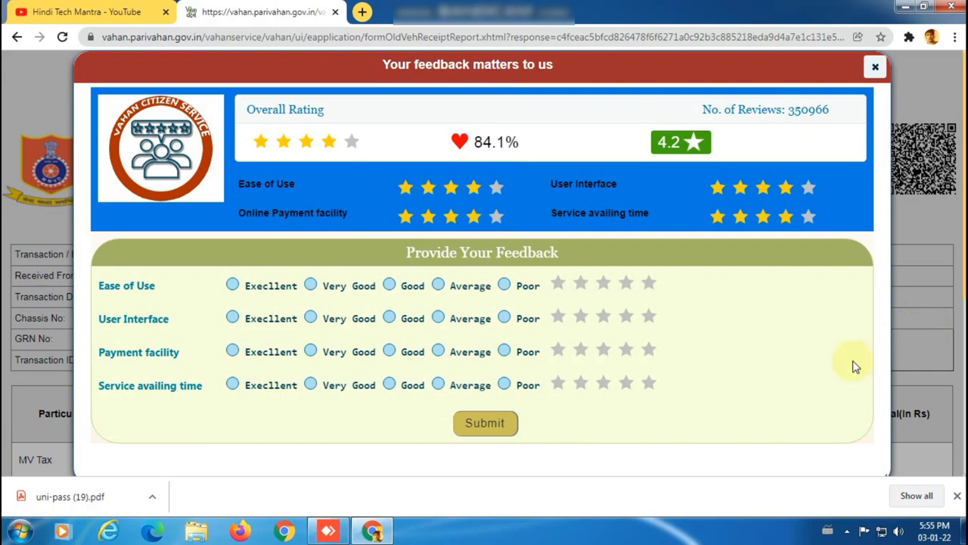
Close the feedback form and open the Rs 30240 tax receipt in print preview.
left_click(873, 69)
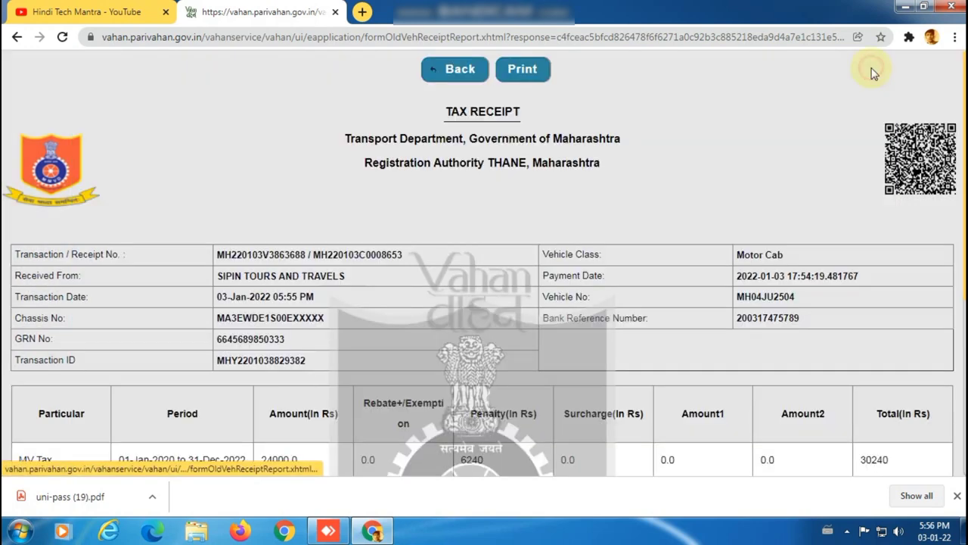
left_click(513, 73)
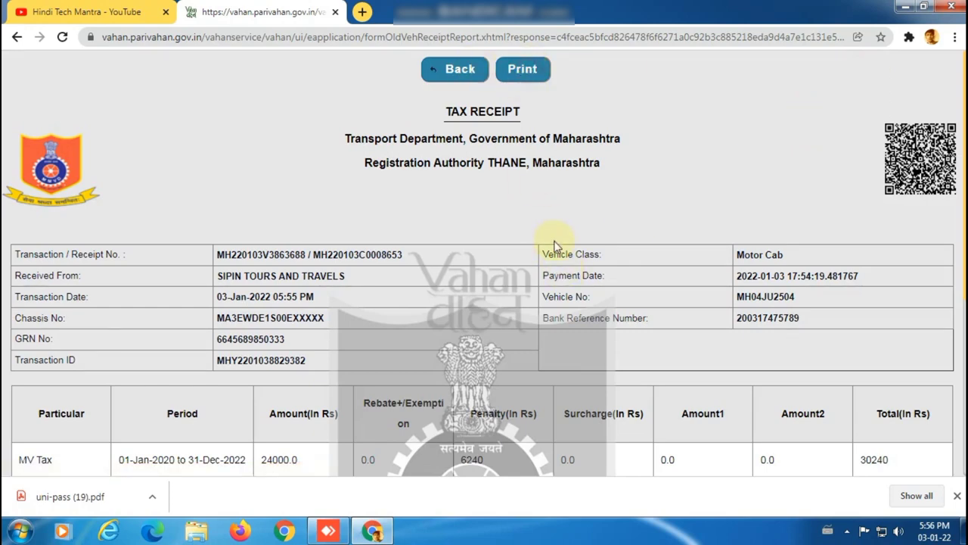
scroll(550, 257, "down", 5)
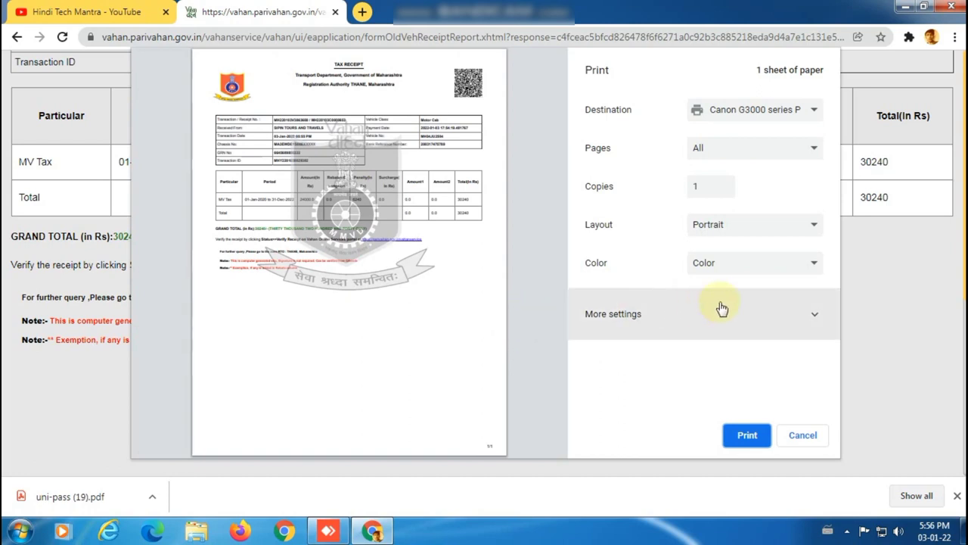
Print the one-page Maharashtra tax receipt to the Canon printer.
left_click(745, 435)
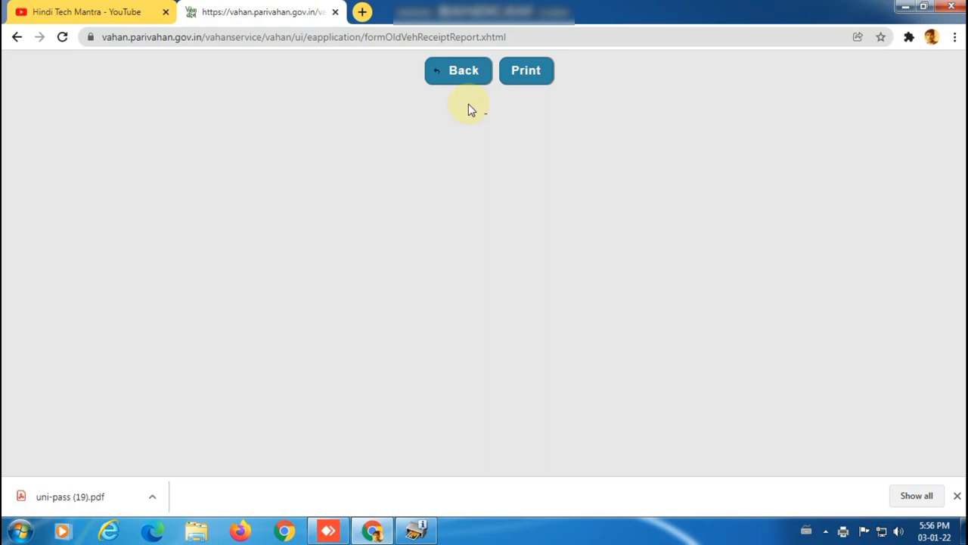
Close the VAHAN tab with Ctrl+W to return to the Hindi Tech Mantra channel.
key("ctrl+w")
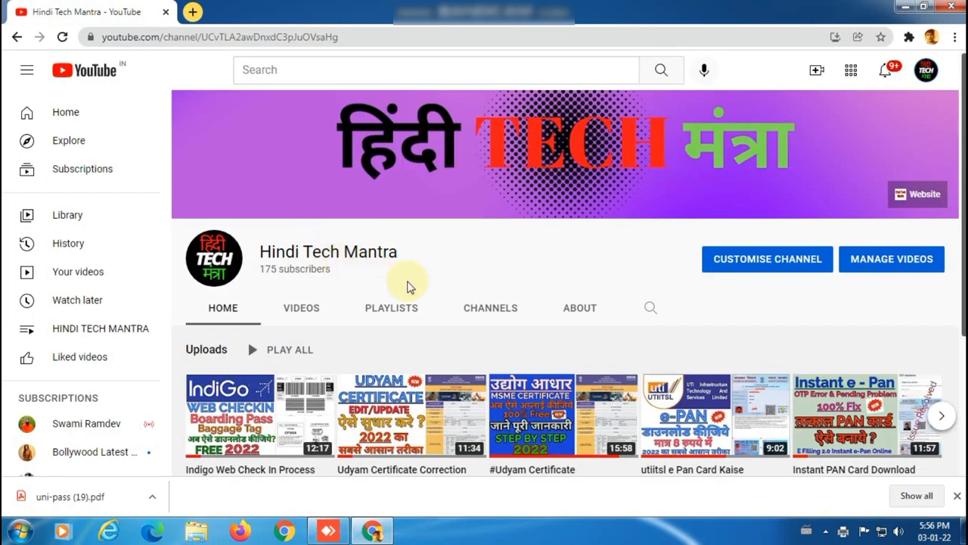